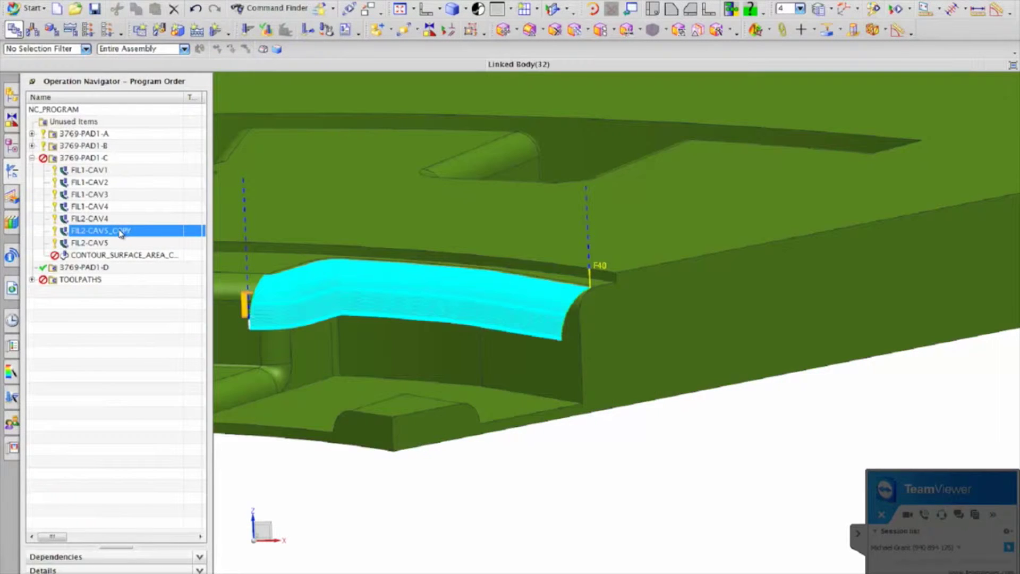
- Switch FIL2-CAV5_COPY's cut levels to Automatic, regenerate, and dismiss the Put to Grid warning
{"action": "double_click", "coordinate": [120, 231]}
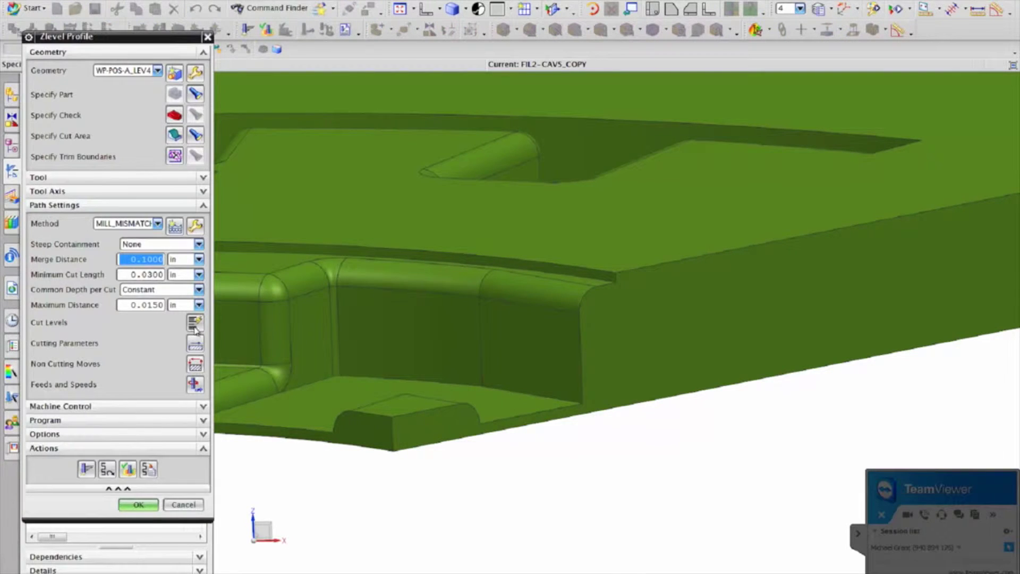
{"action": "left_click", "coordinate": [198, 71]}
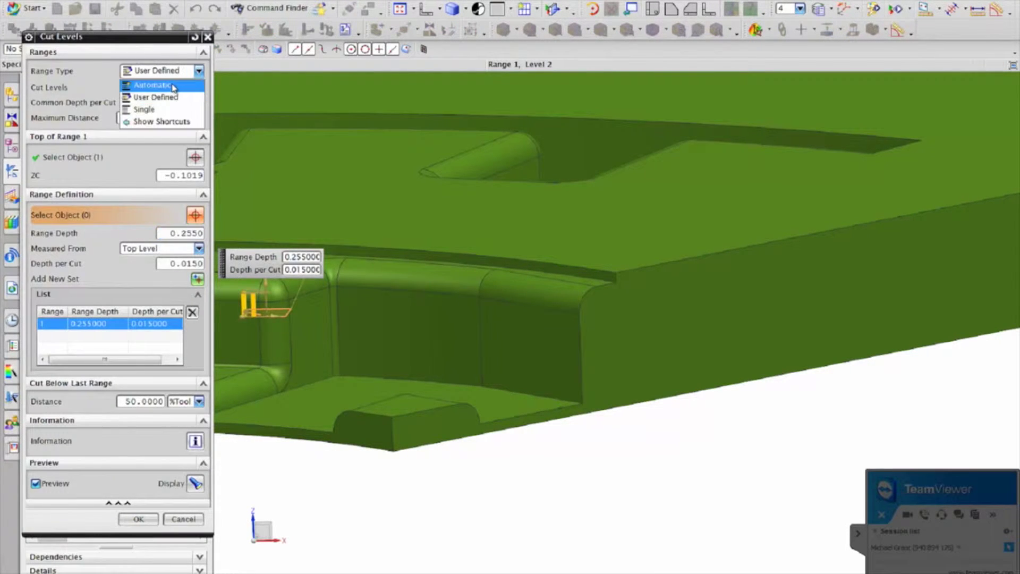
{"action": "left_click", "coordinate": [154, 82]}
{"action": "left_click", "coordinate": [456, 293]}
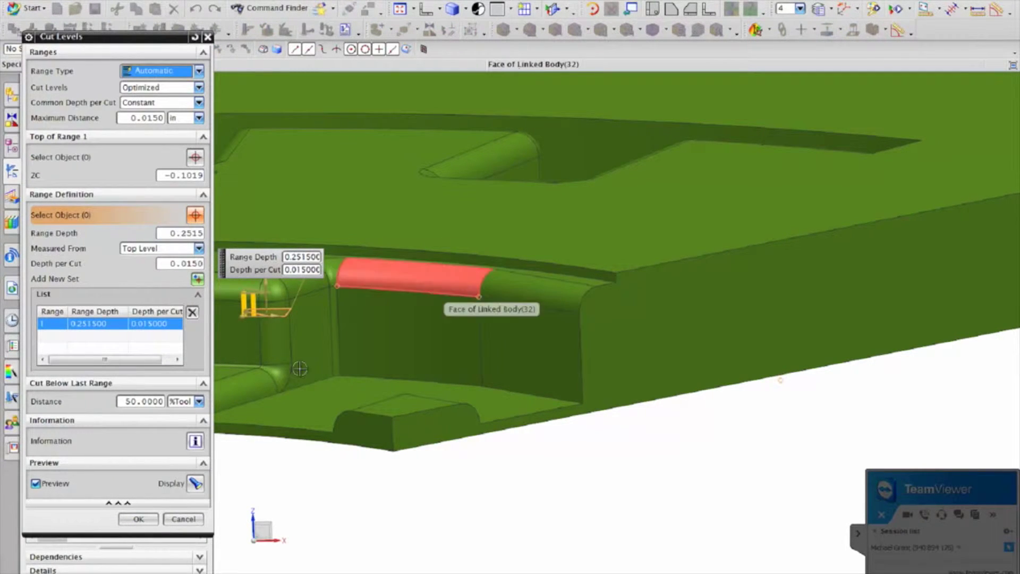
{"action": "left_click", "coordinate": [138, 519]}
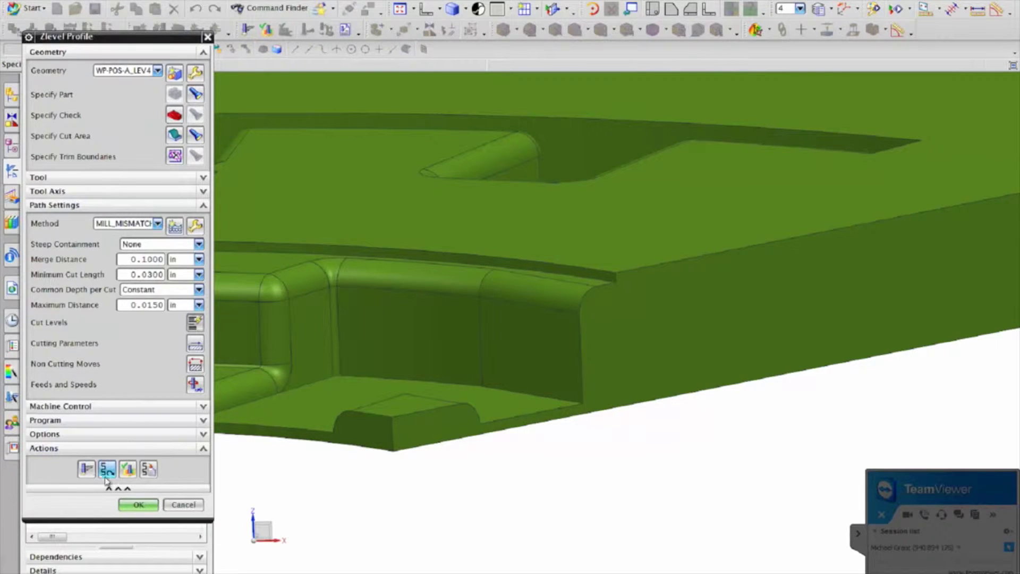
{"action": "left_click", "coordinate": [88, 470]}
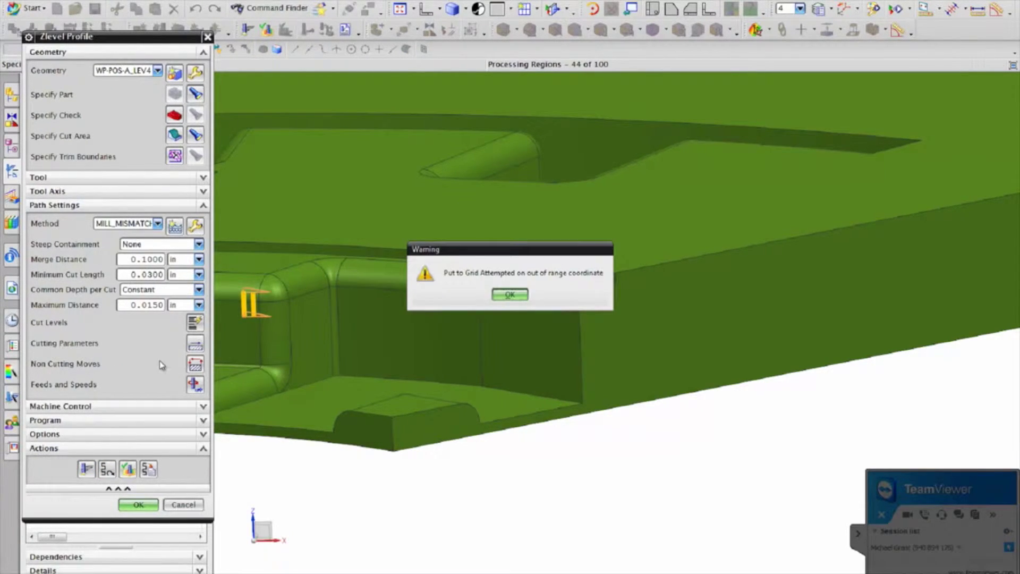
{"action": "left_click", "coordinate": [510, 295]}
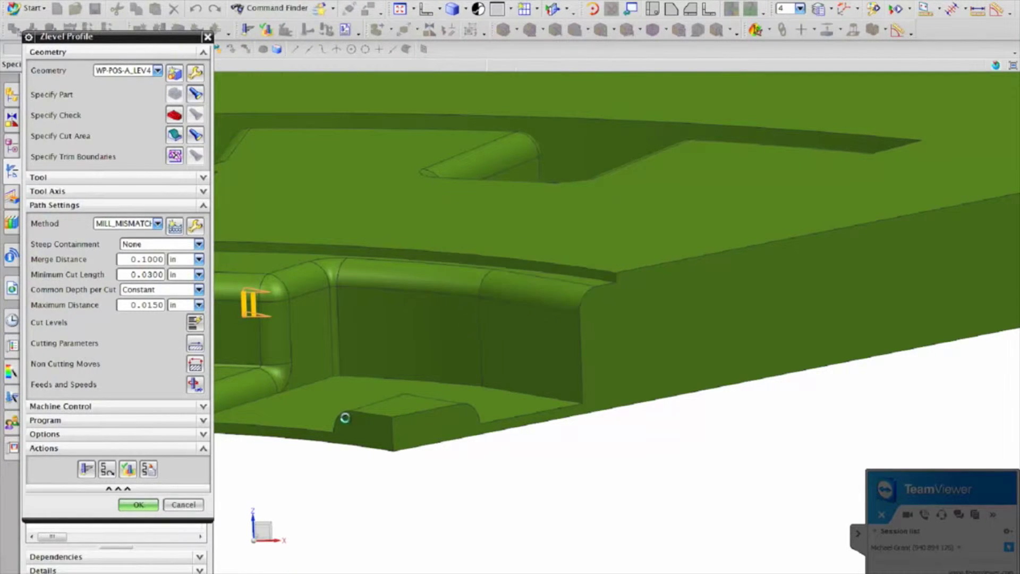
- Close the Zlevel Profile dialog and display the NX log file via Help > Log File
{"action": "left_click", "coordinate": [139, 506]}
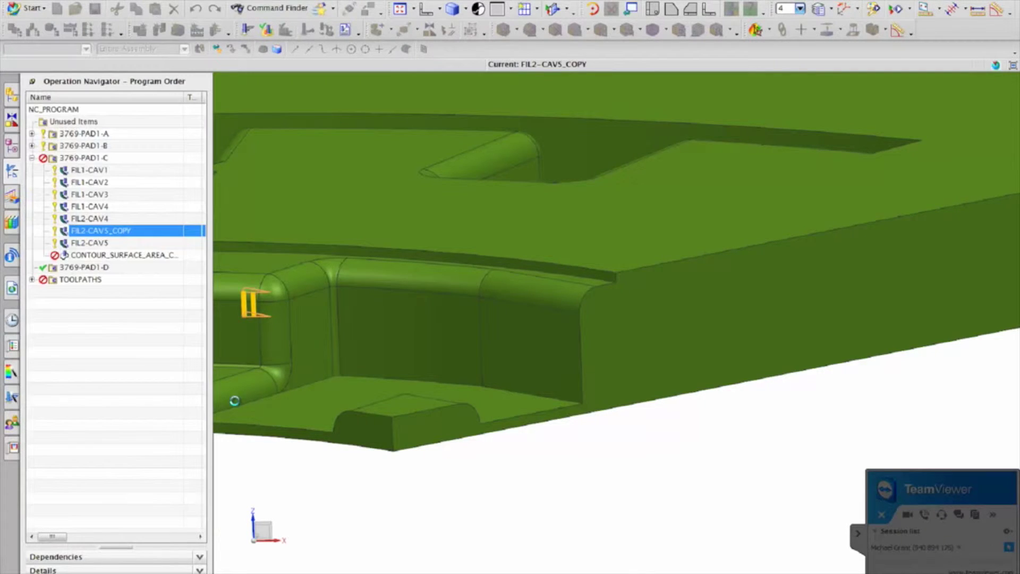
{"action": "left_click", "coordinate": [505, 2]}
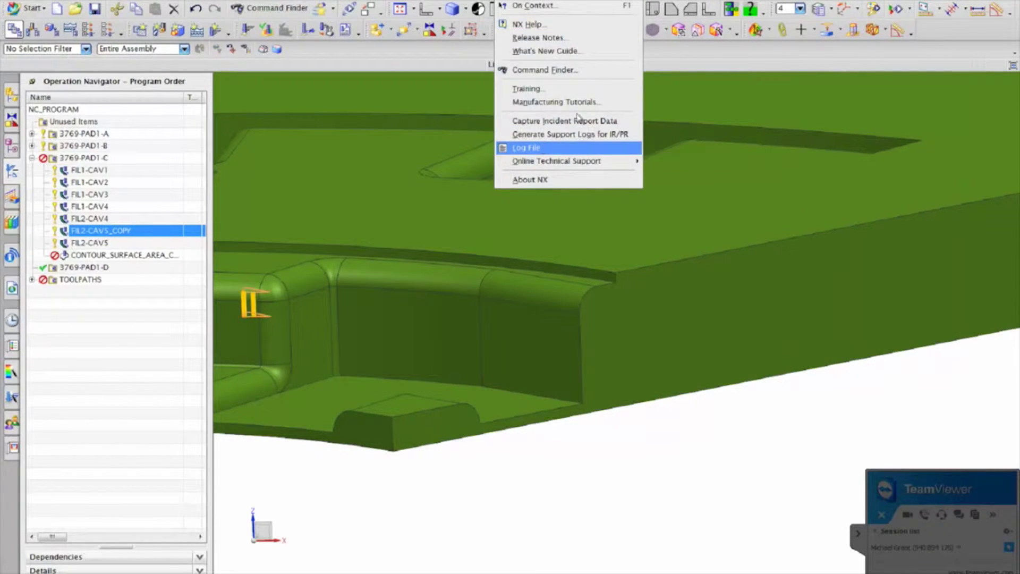
{"action": "left_click", "coordinate": [539, 148]}
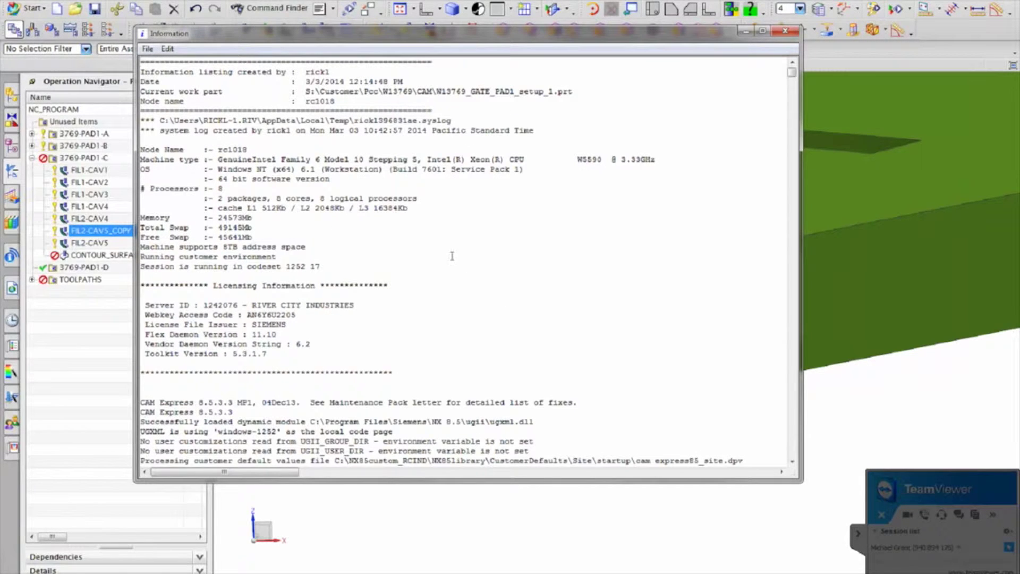
- Bring up the text editing commands in the log, then dismiss them without choosing
{"action": "left_click", "coordinate": [455, 296]}
{"action": "right_click", "coordinate": [464, 284]}
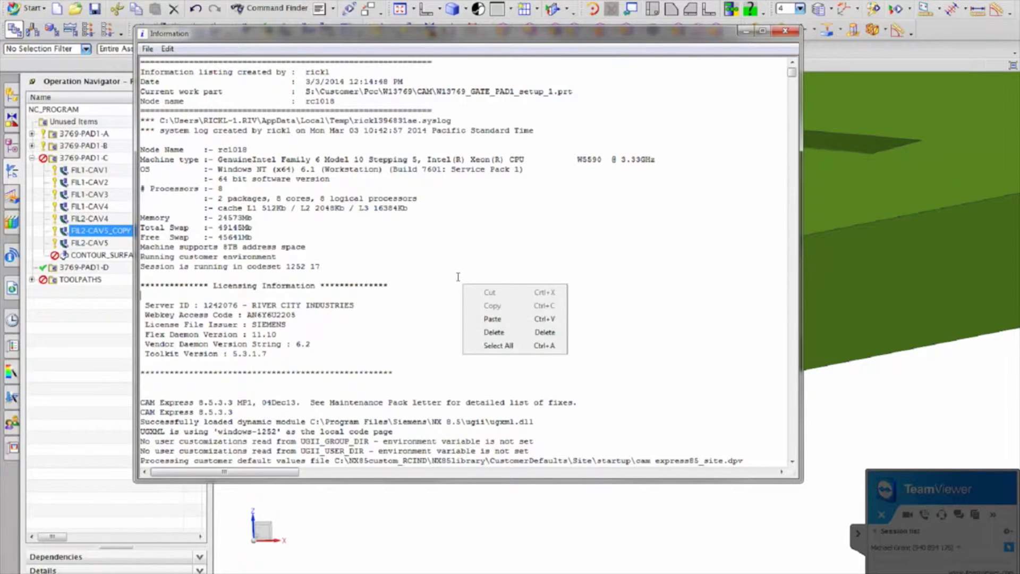
{"action": "left_click", "coordinate": [168, 49]}
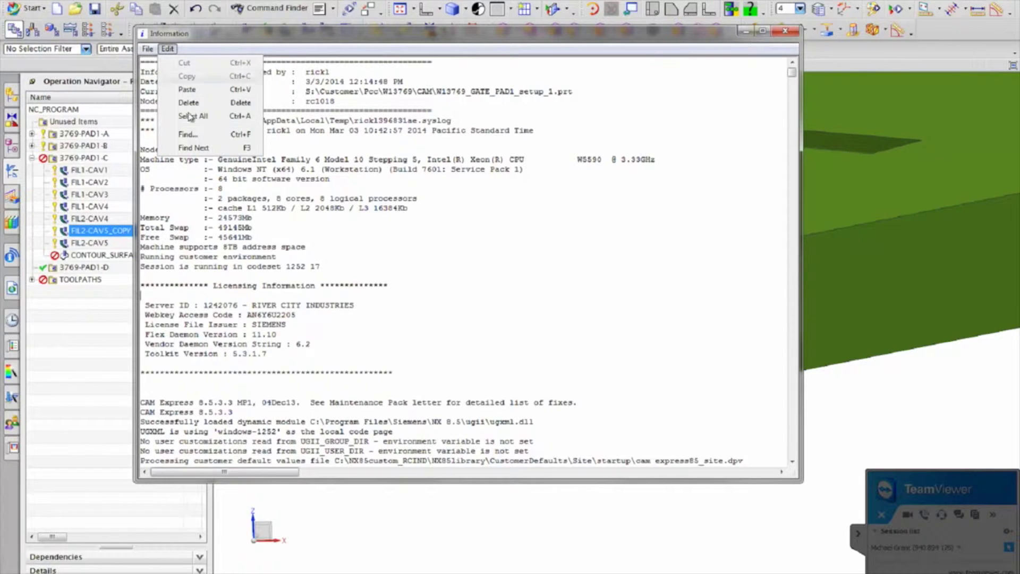
{"action": "left_click", "coordinate": [457, 289]}
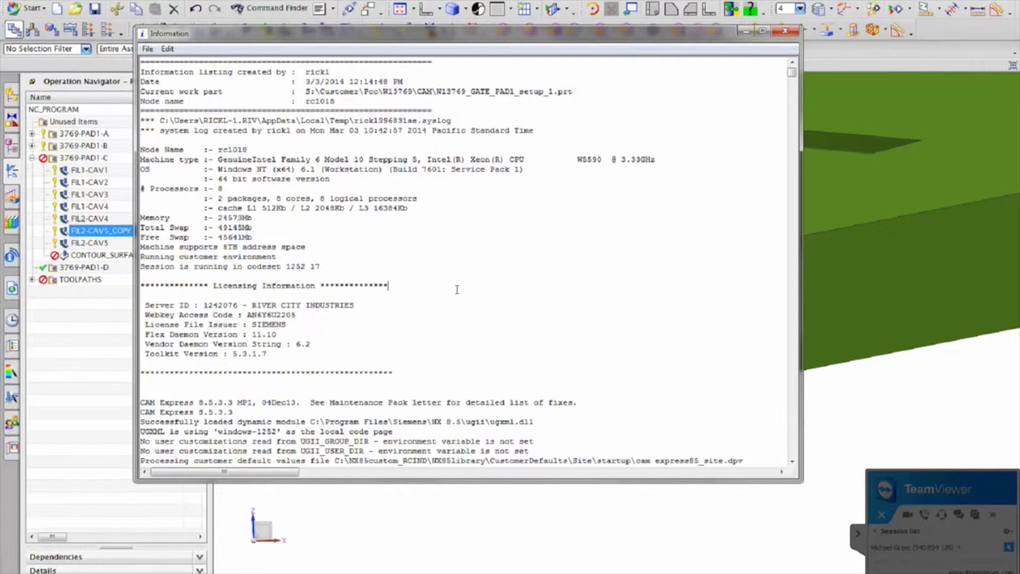
- Search the log for 'put to g' to locate the Put to Grid error entry
{"action": "key", "text": "ctrl+f"}
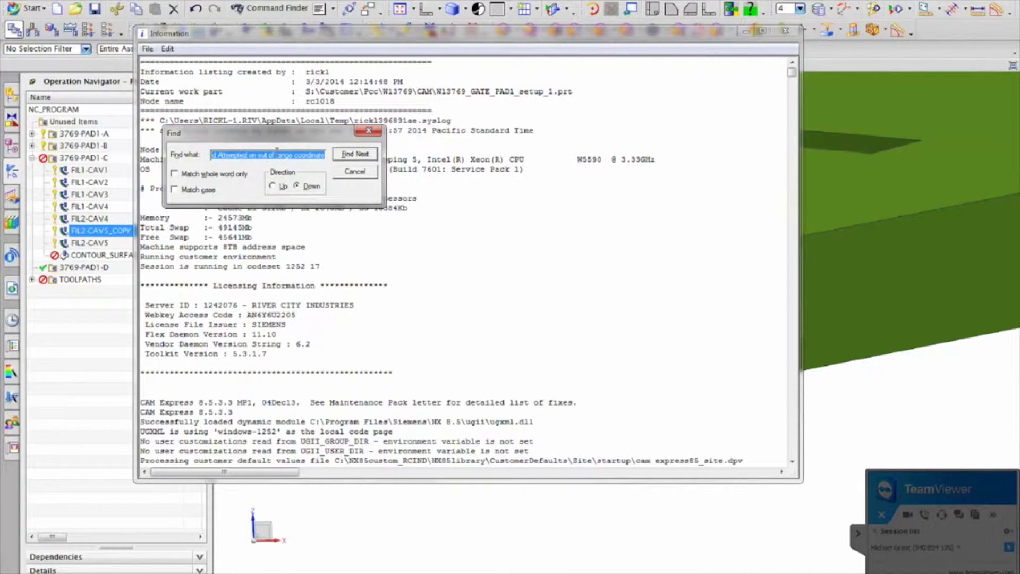
{"action": "type", "text": "put to"}
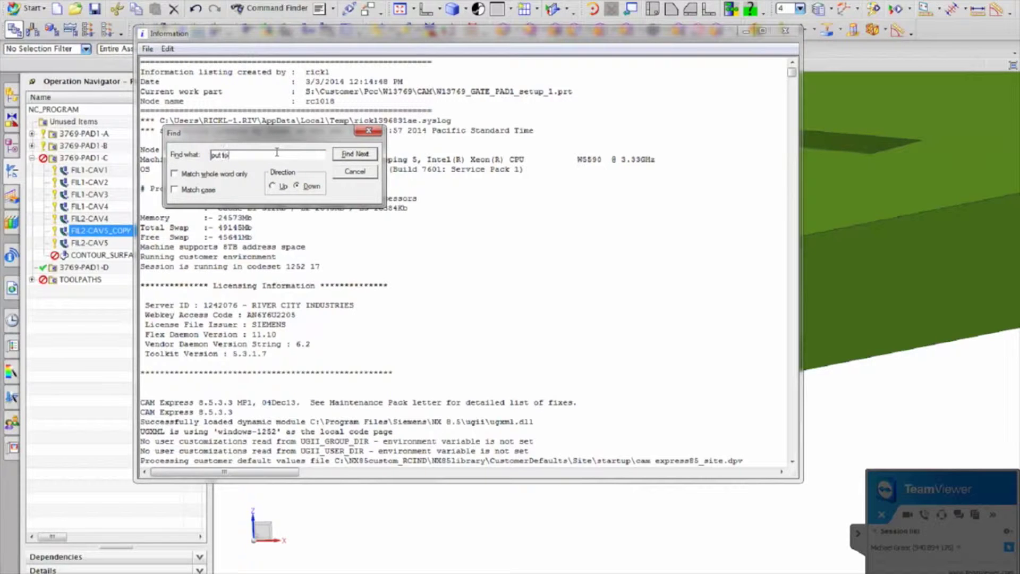
{"action": "type", "text": " grid"}
{"action": "left_click", "coordinate": [358, 154]}
{"action": "scroll", "coordinate": [442, 360], "scroll_direction": "down", "scroll_amount": 4}
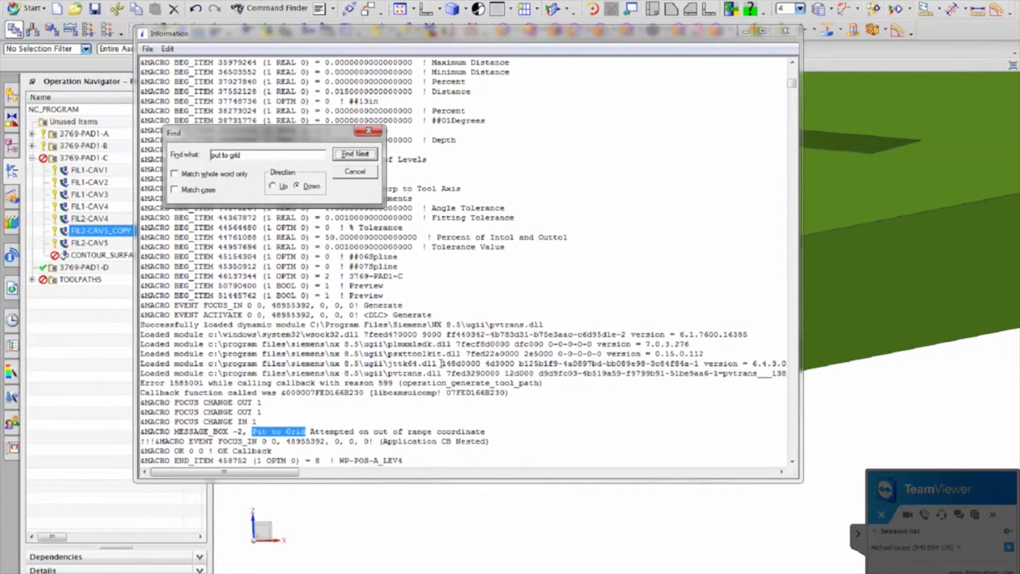
{"action": "scroll", "coordinate": [441, 363], "scroll_direction": "down", "scroll_amount": 1}
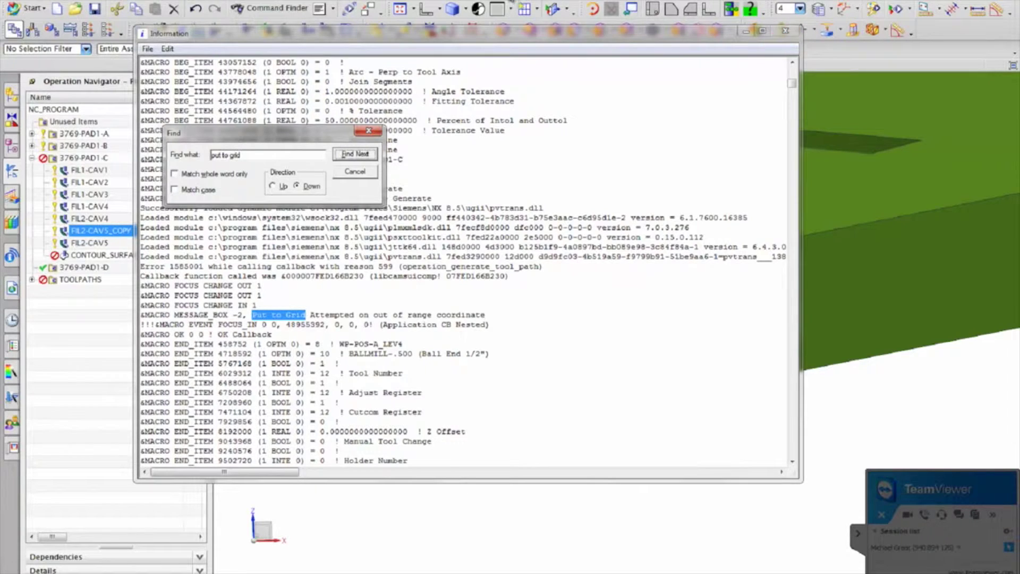
{"action": "left_click", "coordinate": [364, 175]}
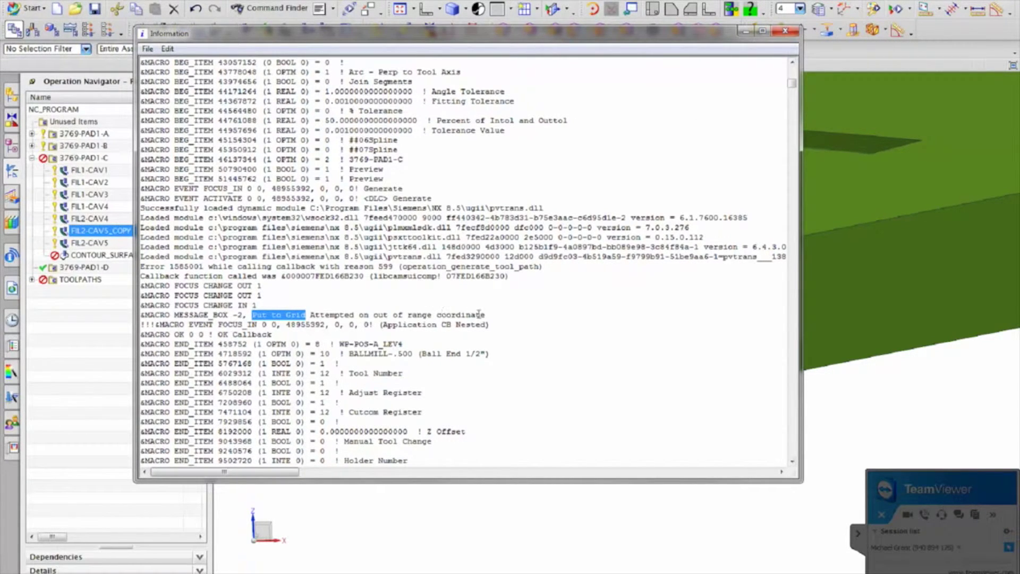
- Copy the full Put to Grid error message and close the Information window
{"action": "left_click_drag", "start_coordinate": [485, 314], "coordinate": [252, 315]}
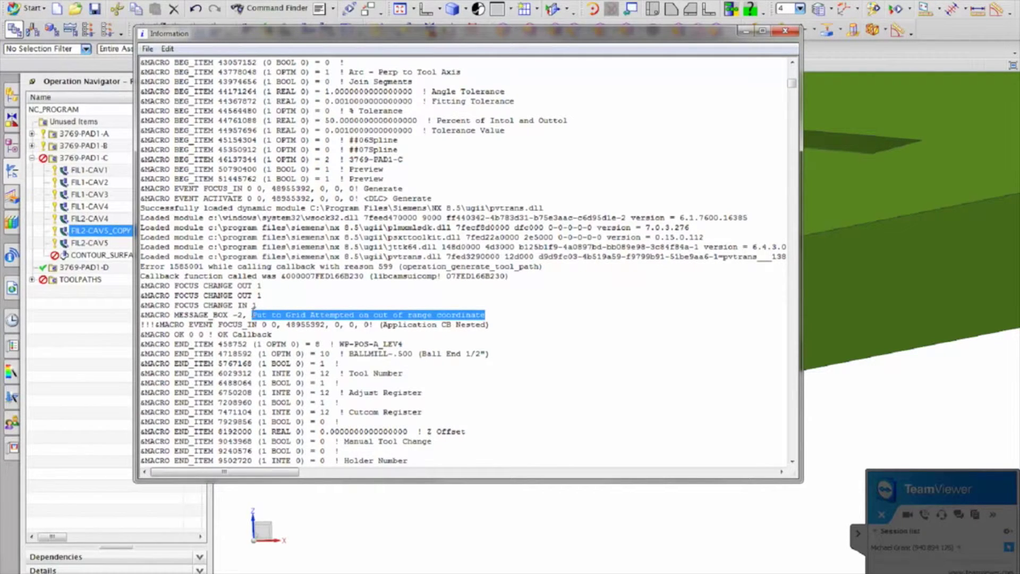
{"action": "right_click", "coordinate": [348, 318]}
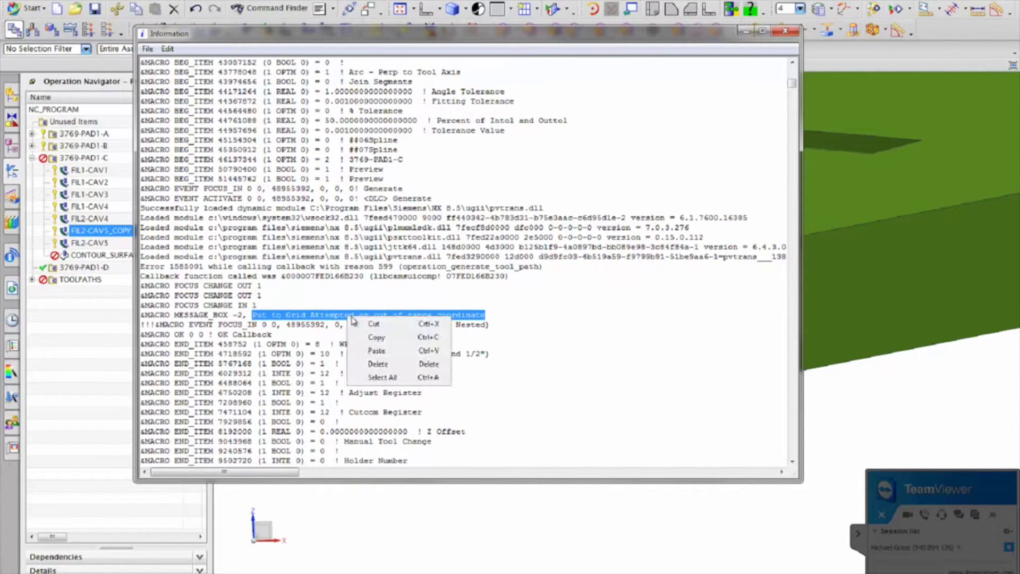
{"action": "left_click", "coordinate": [374, 338]}
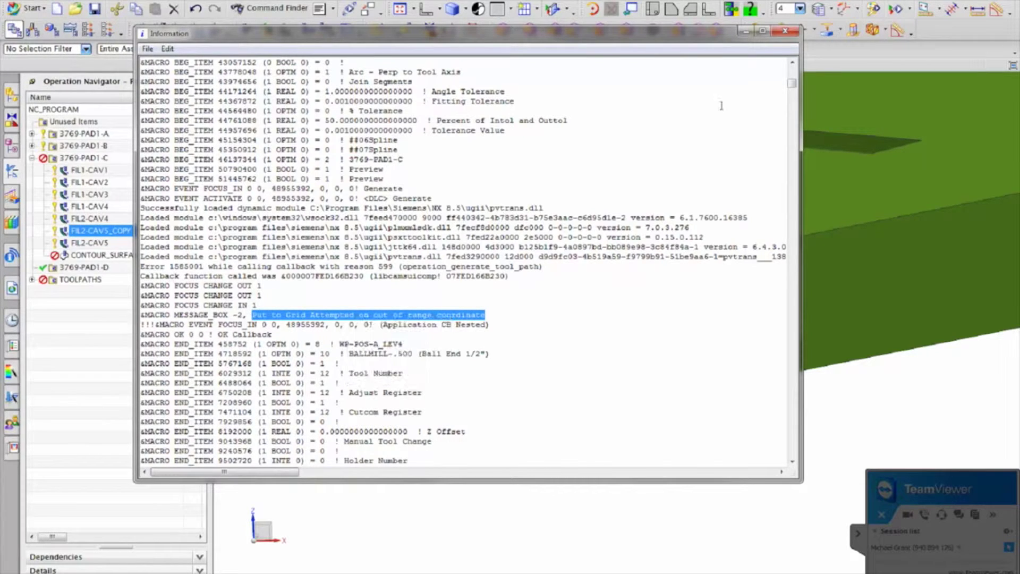
{"action": "left_click", "coordinate": [789, 34]}
{"action": "left_click", "coordinate": [524, 5]}
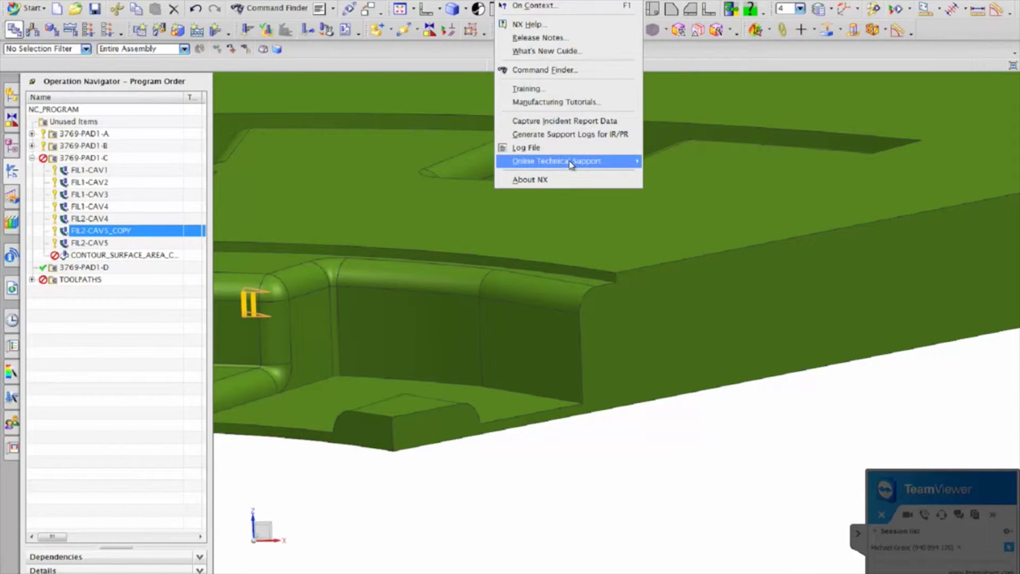
- Open the PLM Solutions Symptom/Solution Database from Online Technical Support and maximize the browser
{"action": "mouse_move", "coordinate": [571, 165]}
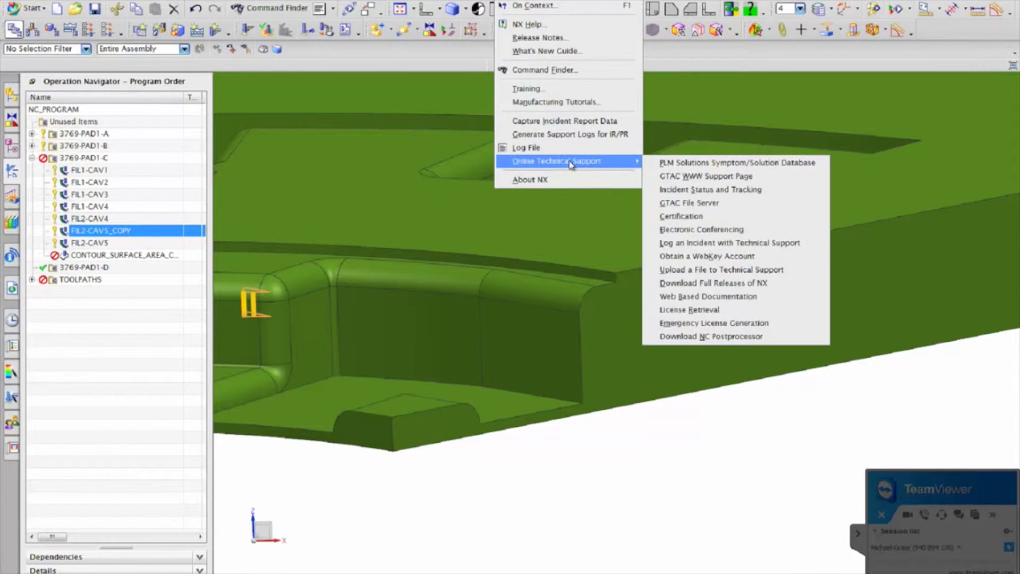
{"action": "left_click", "coordinate": [738, 164]}
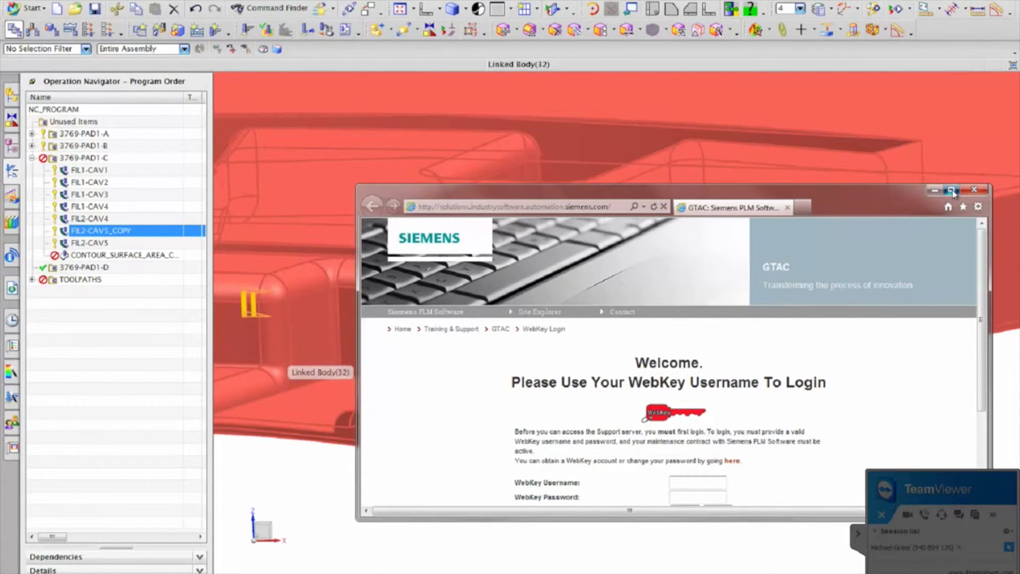
{"action": "left_click", "coordinate": [952, 191]}
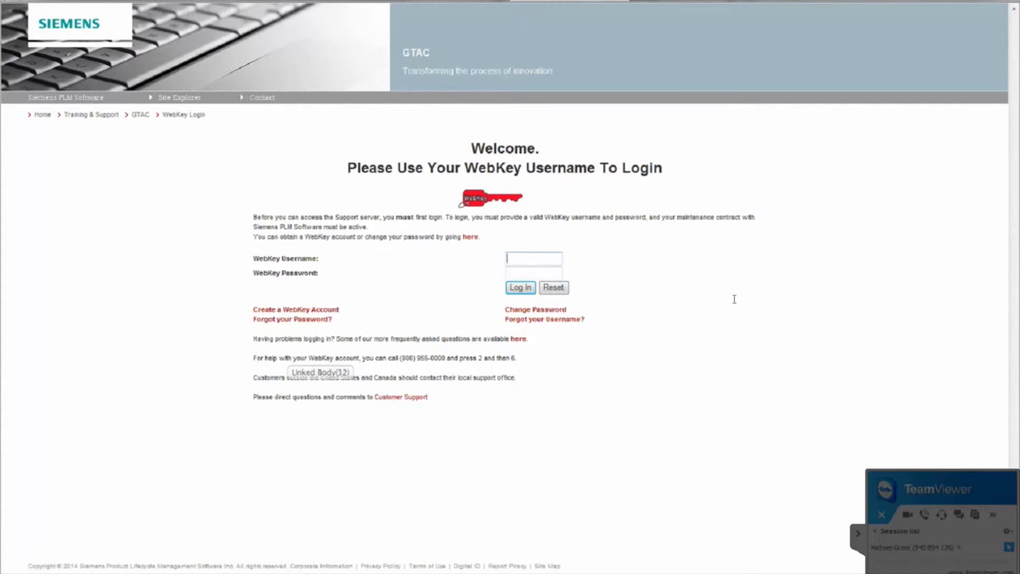
- Sign in to WebKey using the saved username suggestion and the autofilled password
{"action": "type", "text": "RICK"}
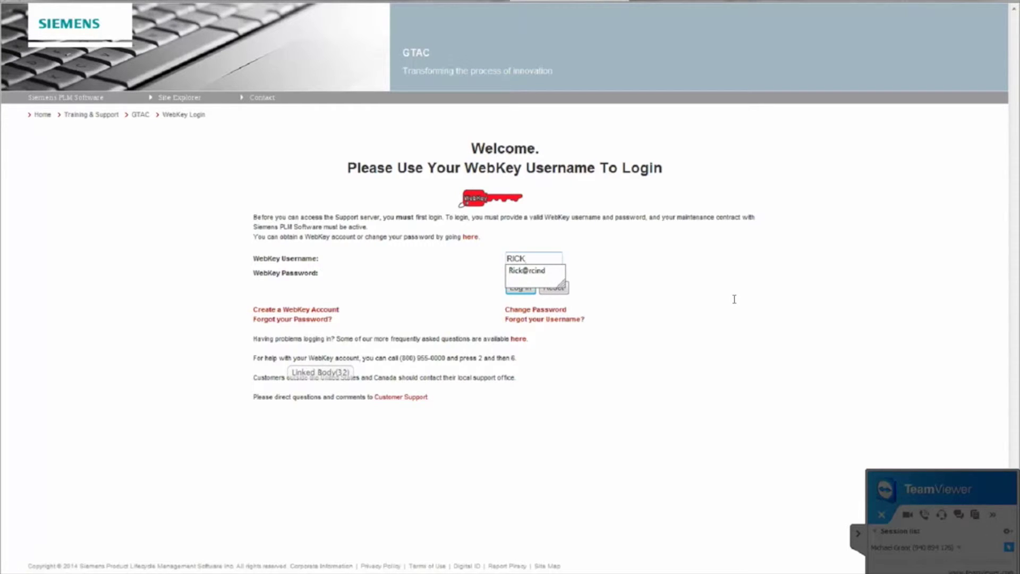
{"action": "type", "text": "@"}
{"action": "key", "text": "Down"}
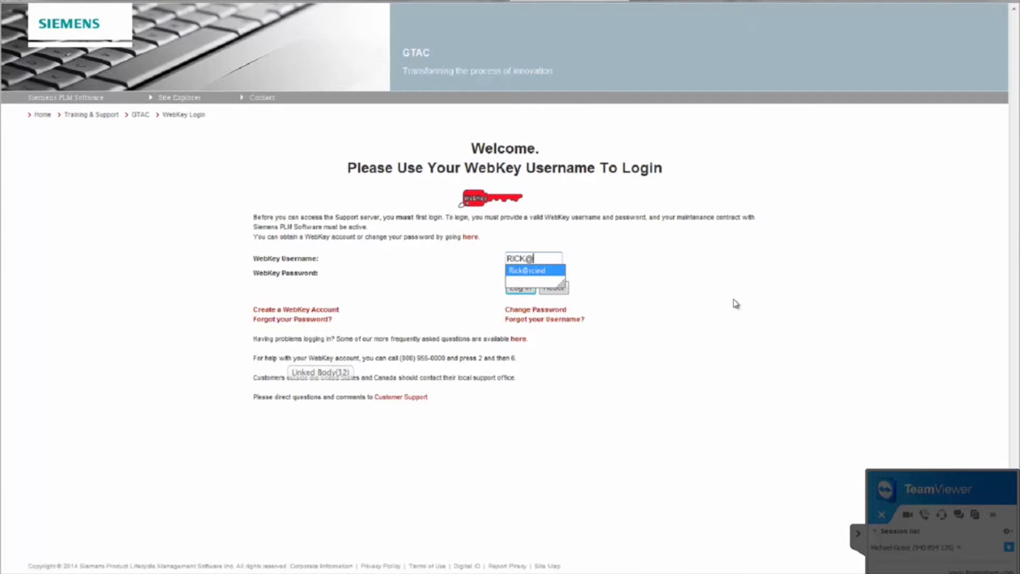
{"action": "key", "text": "Return"}
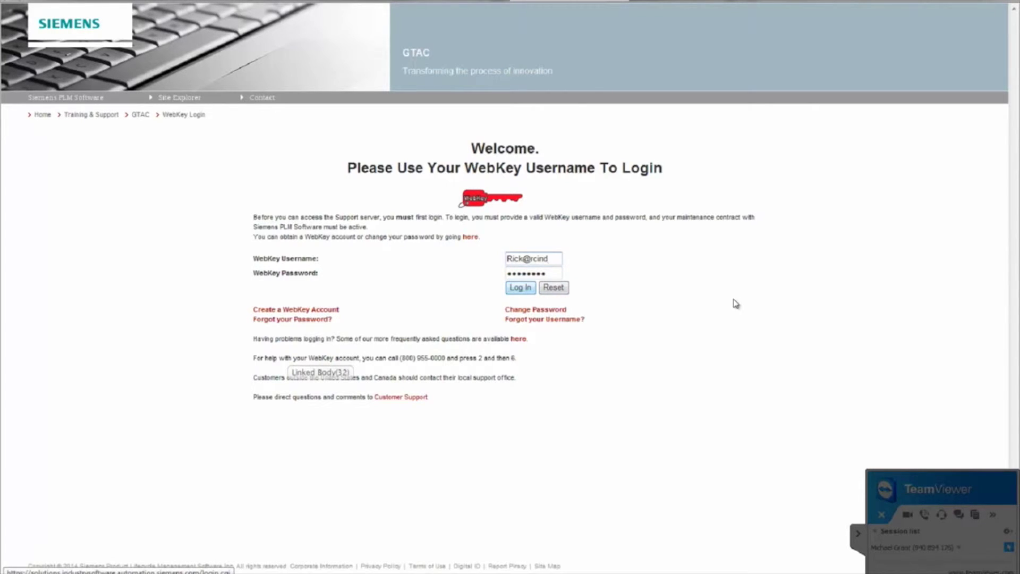
{"action": "key", "text": "Return"}
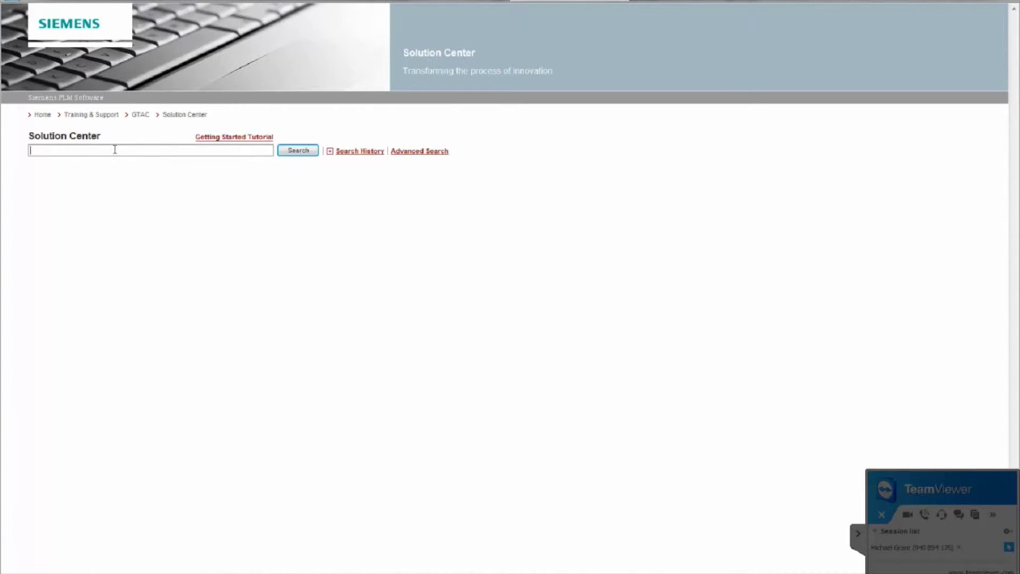
- Paste the copied Put to Grid error text into the search box and run the search
{"action": "key", "text": "ctrl+v"}
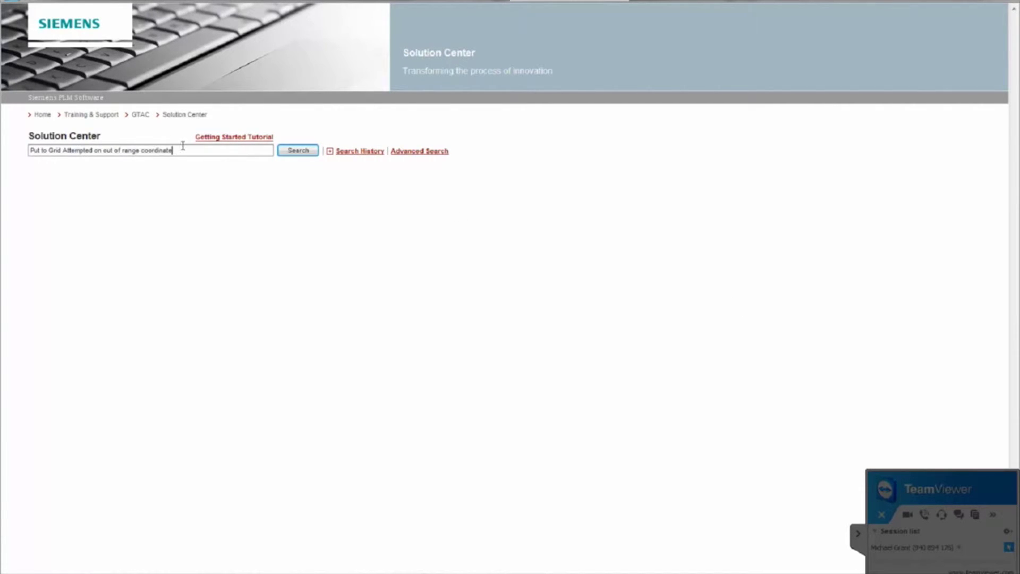
{"action": "left_click", "coordinate": [297, 151]}
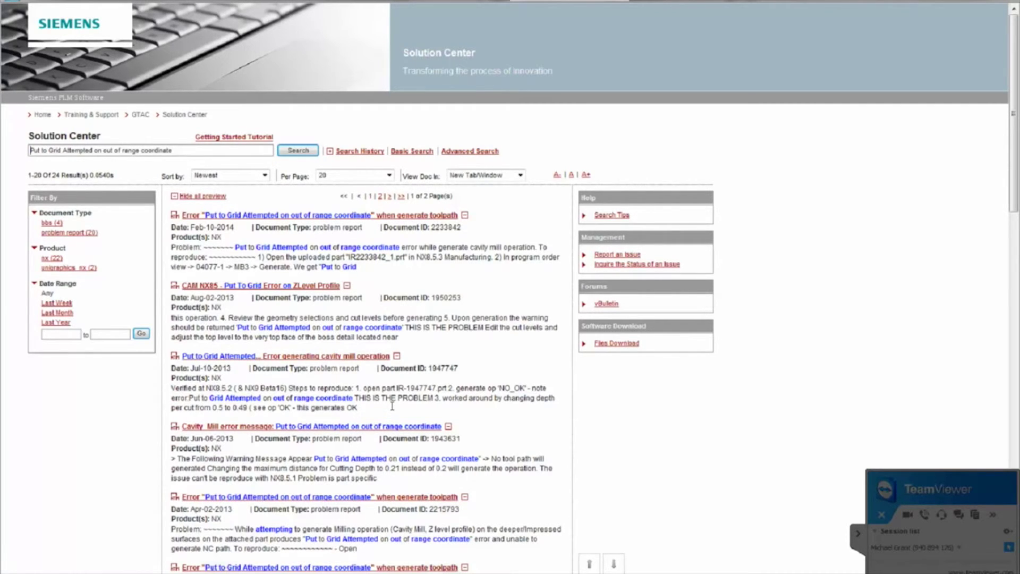
- Open the top Put to Grid problem report full-screen and highlight its Symptom text
{"action": "left_click", "coordinate": [312, 215]}
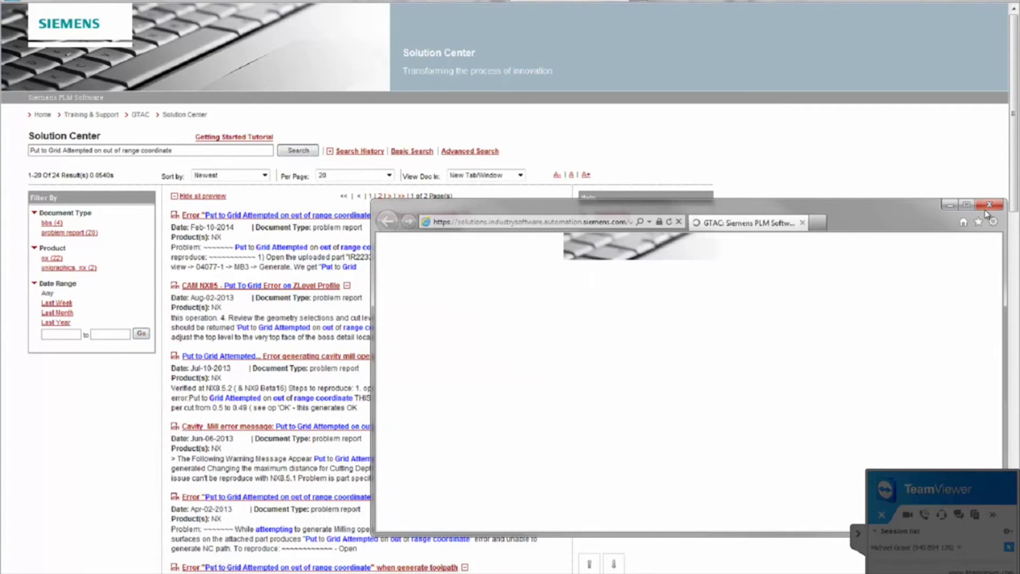
{"action": "left_click", "coordinate": [966, 207]}
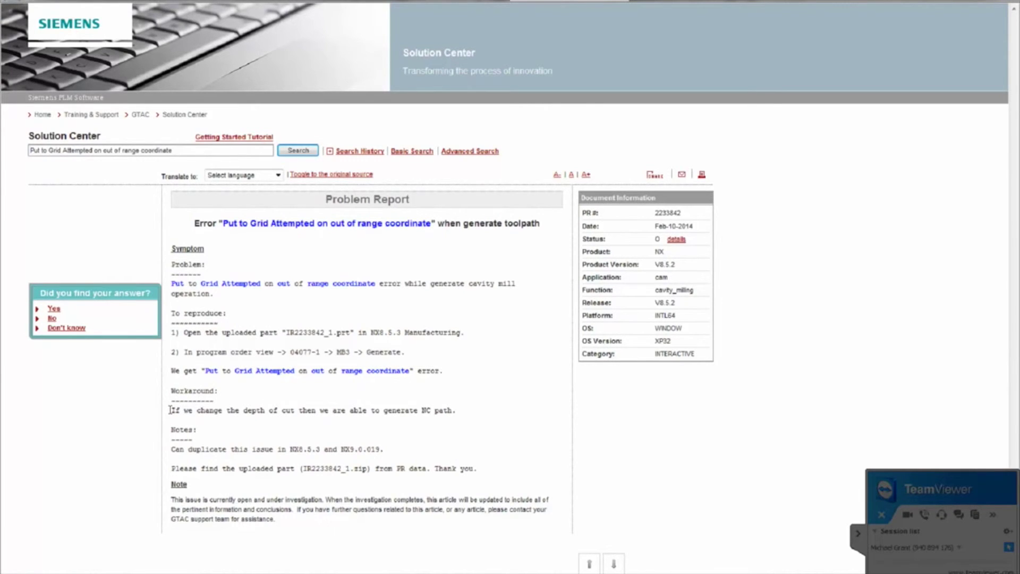
{"action": "triple_click", "coordinate": [187, 411]}
{"action": "left_click", "coordinate": [235, 410]}
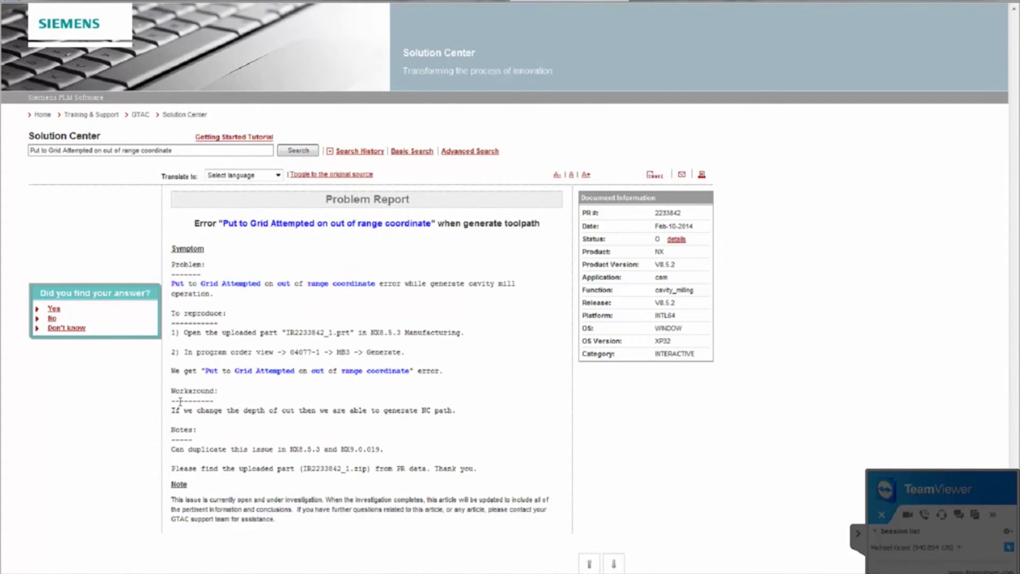